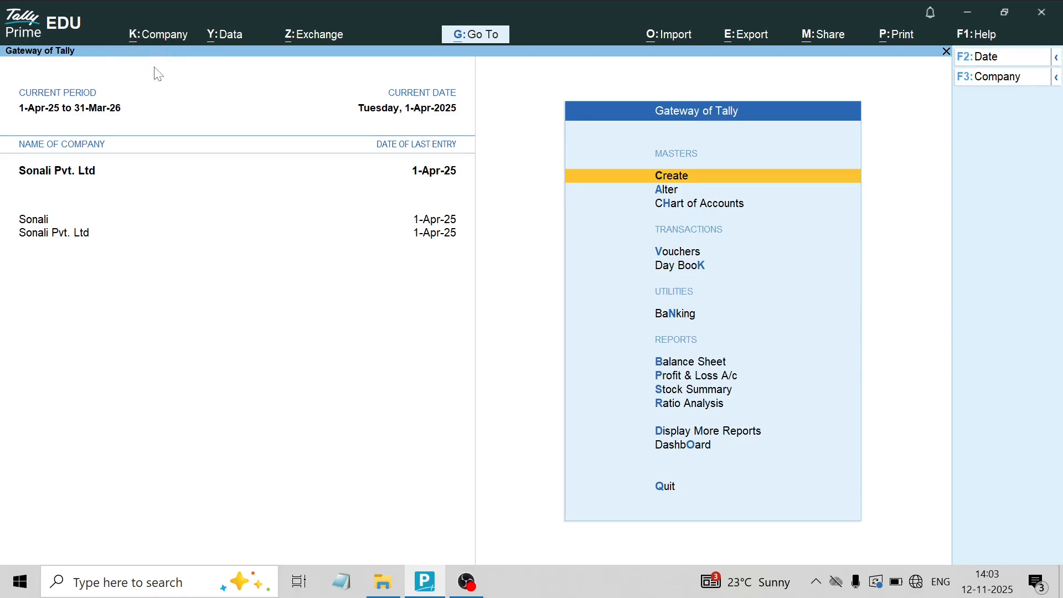
# View the available Company, Data and Exchange commands in turn, ending back on the Company commands.
pyautogui.press('alt')
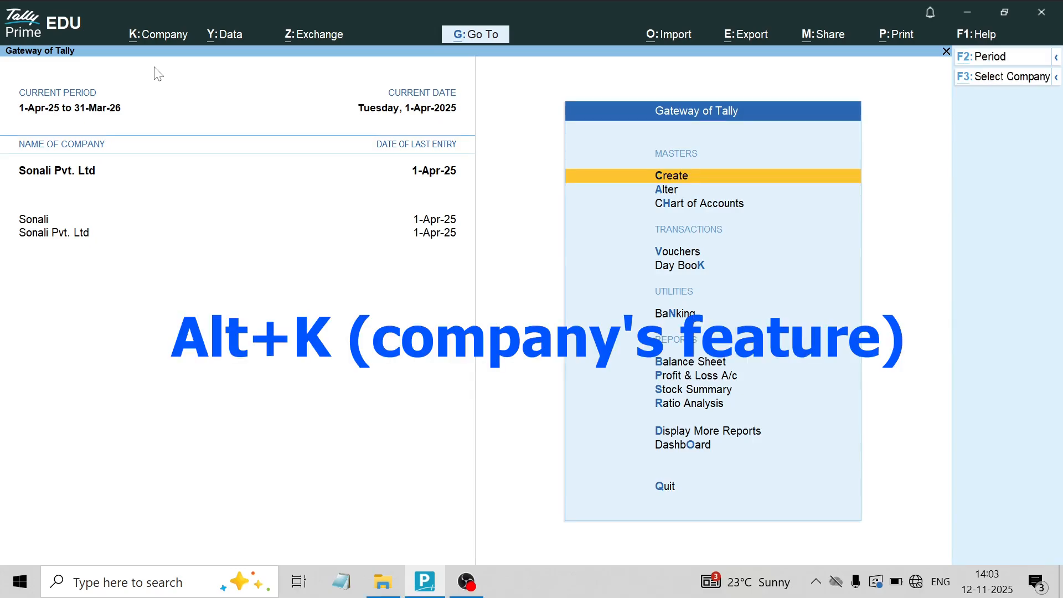
pyautogui.hotkey('alt', 'k')
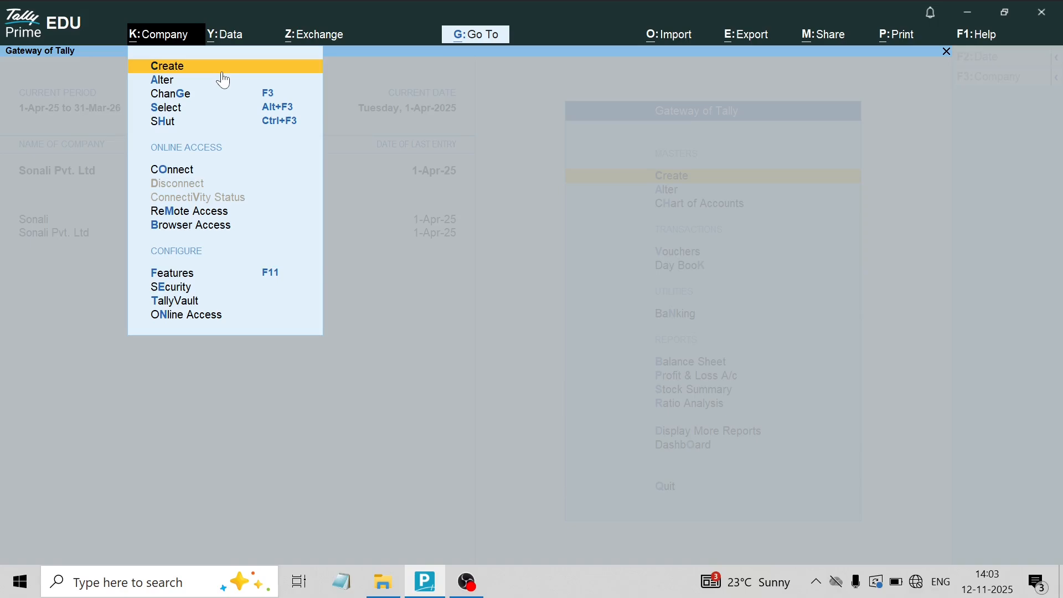
pyautogui.hotkey('alt', 'y')
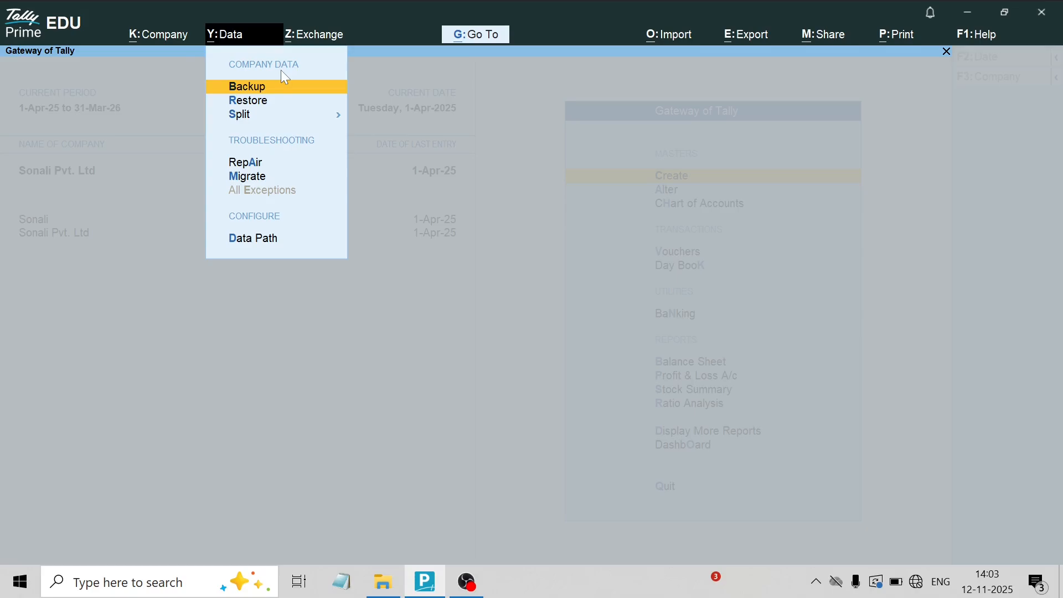
pyautogui.hotkey('alt', 'z')
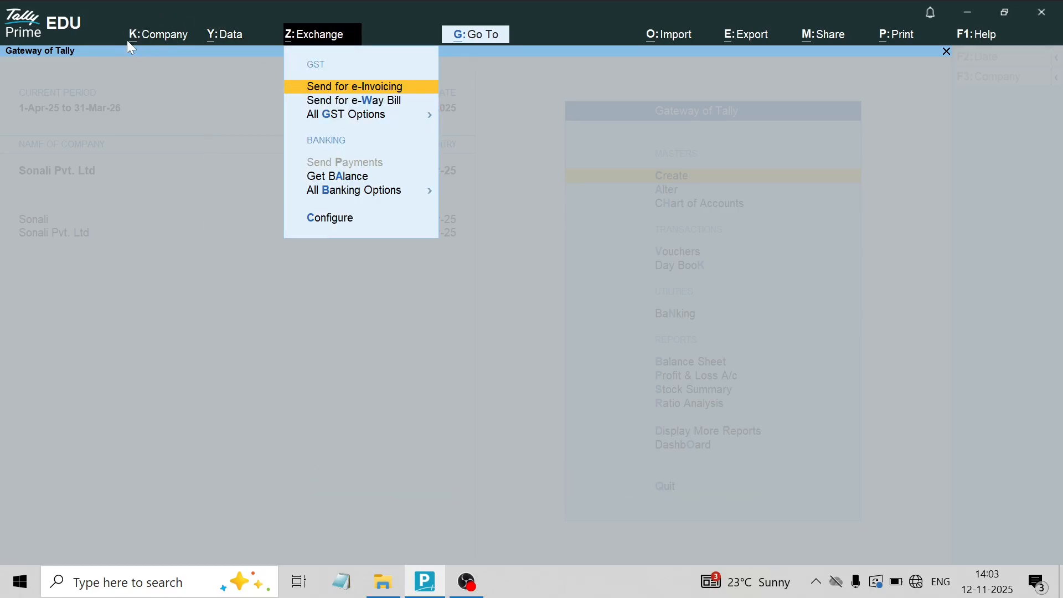
pyautogui.press('ctrl')
pyautogui.click(146, 46)
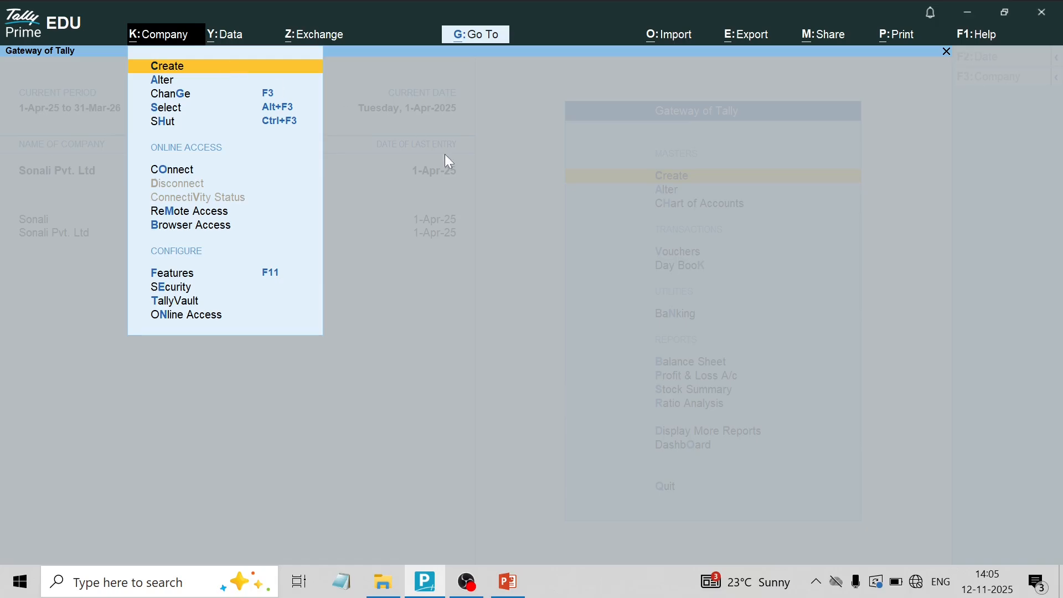
# Switch to the PowerPoint slide show, read the slide on ways to create a company, and return to TallyPrime.
pyautogui.click(508, 581)
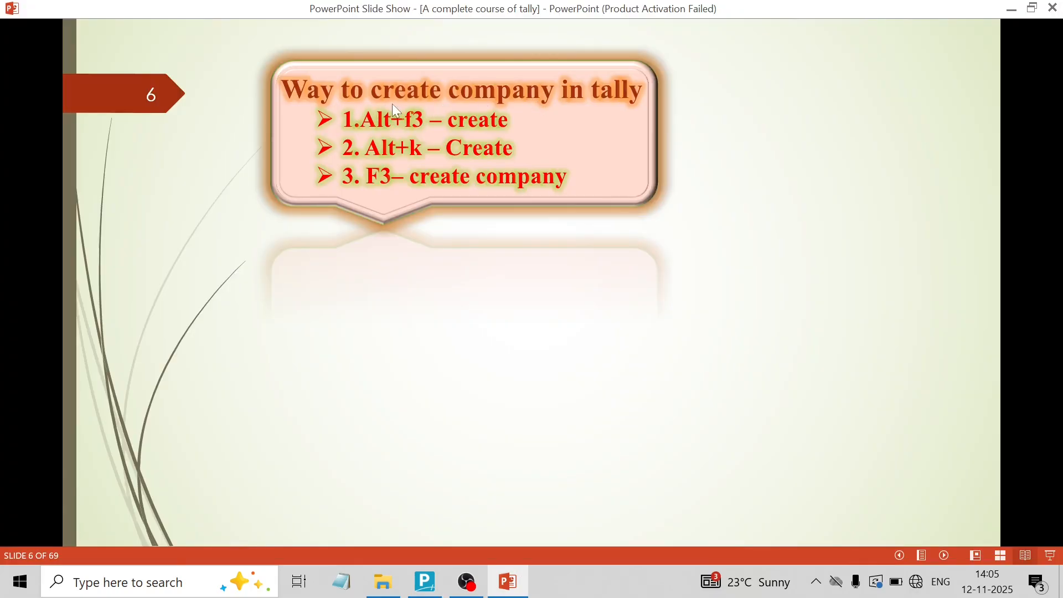
pyautogui.click(410, 119)
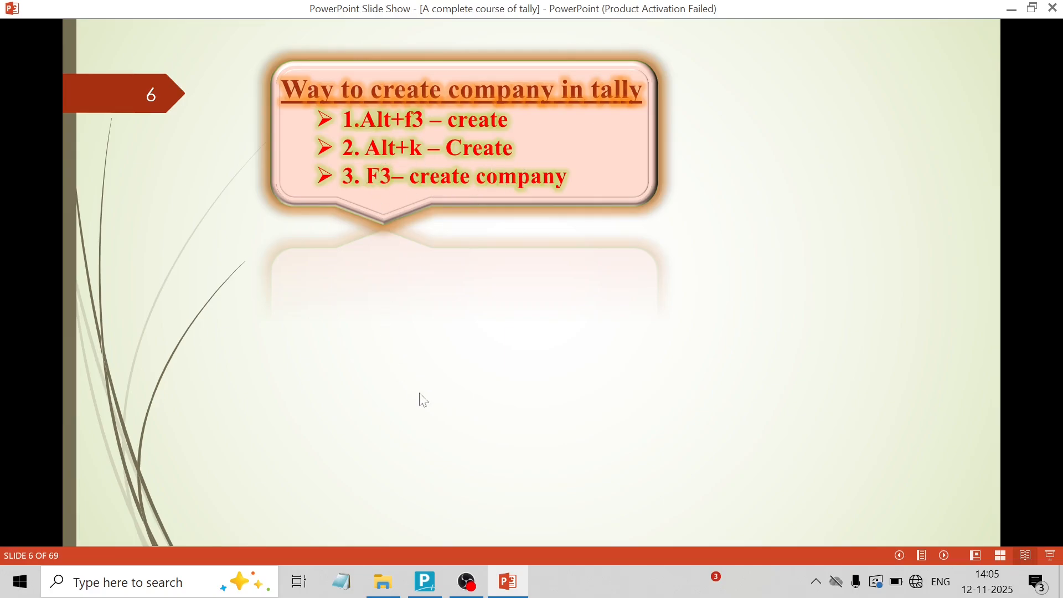
pyautogui.click(518, 566)
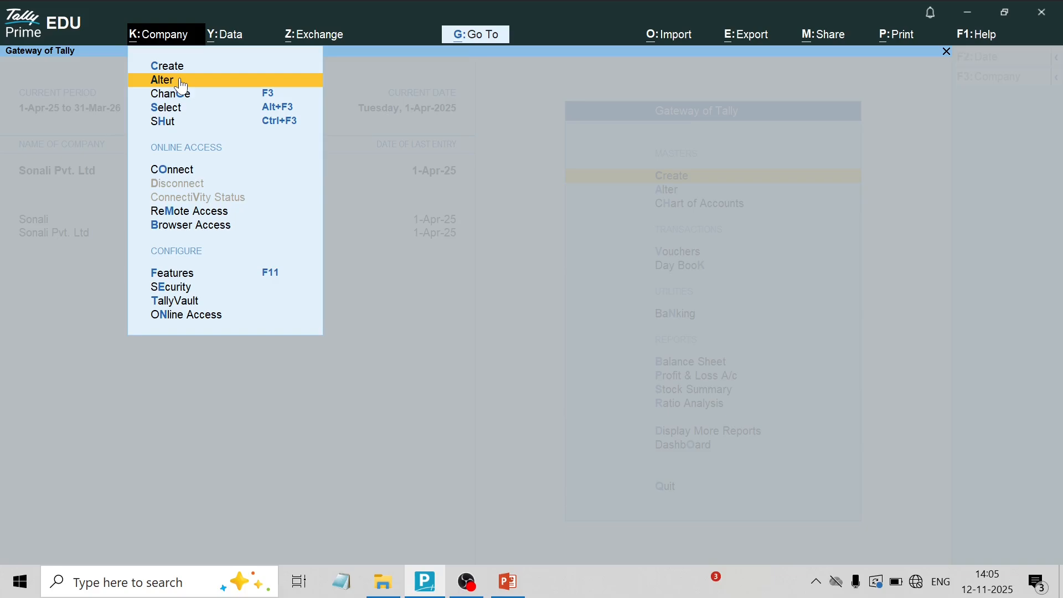
# Open the company Sonali Pvt. Ltd for alteration to view its details, then leave without changing anything.
pyautogui.click(187, 82)
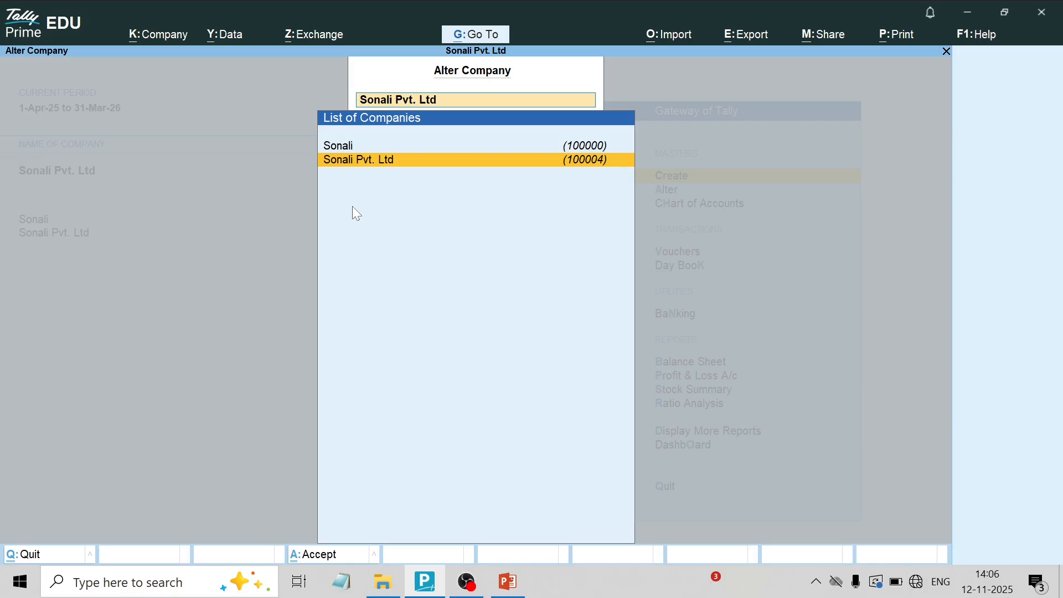
pyautogui.press('Return')
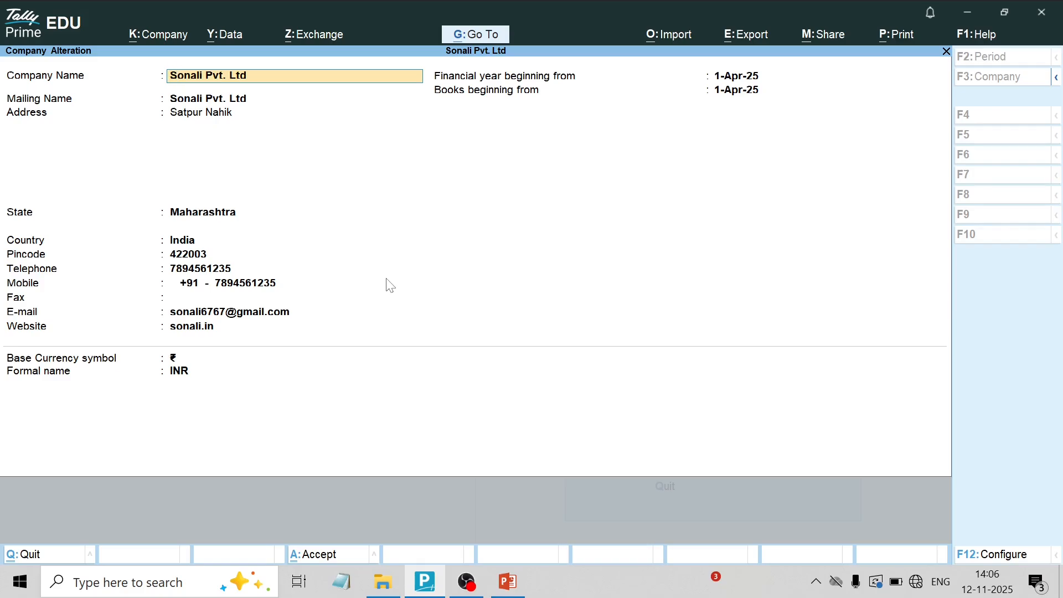
pyautogui.press('BackSpace')
pyautogui.press('Escape')
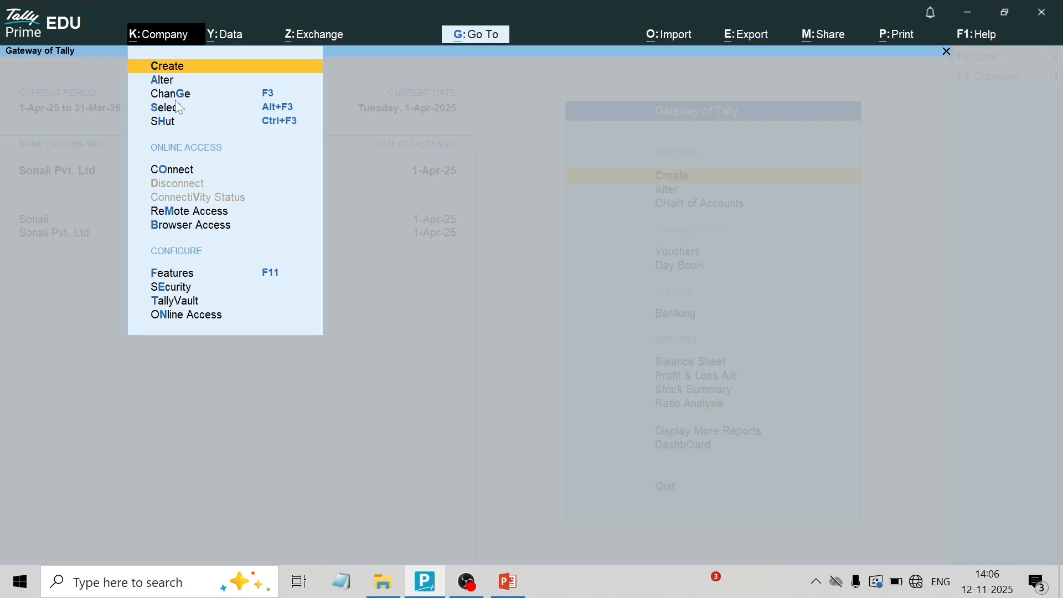
# Open Change Company, look through its Create, Alter, Select and Shut Company options, and close it.
pyautogui.press('Down')
pyautogui.press('Down')
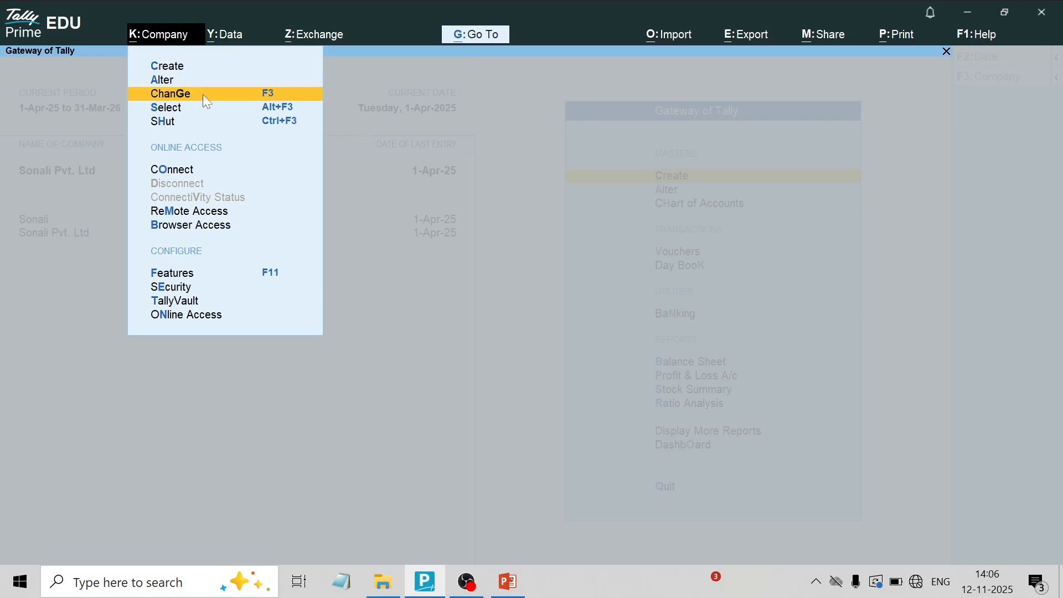
pyautogui.click(204, 97)
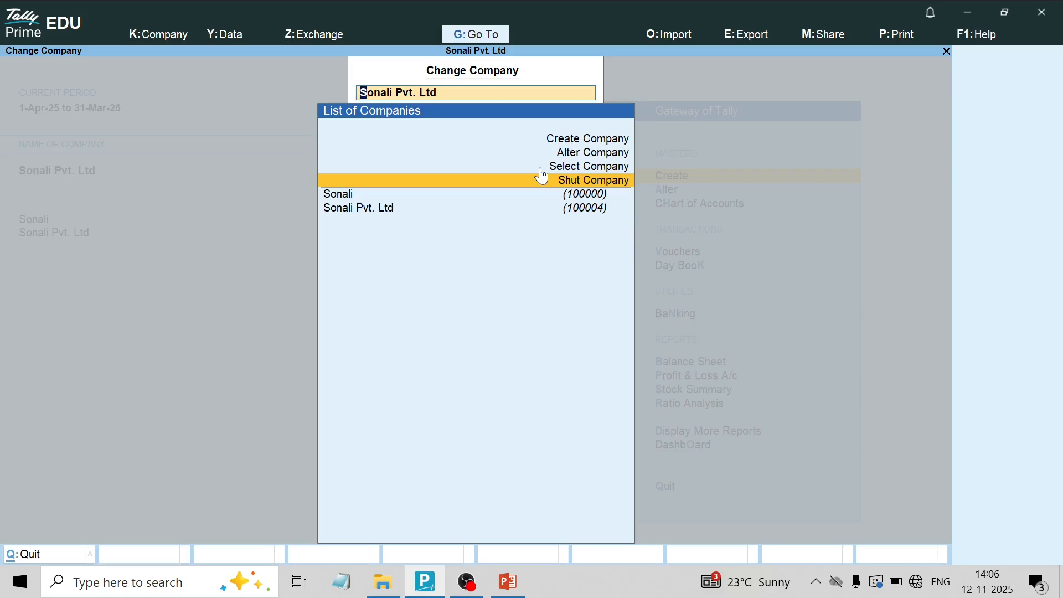
pyautogui.press('Up')
pyautogui.press('Up')
pyautogui.press('Up')
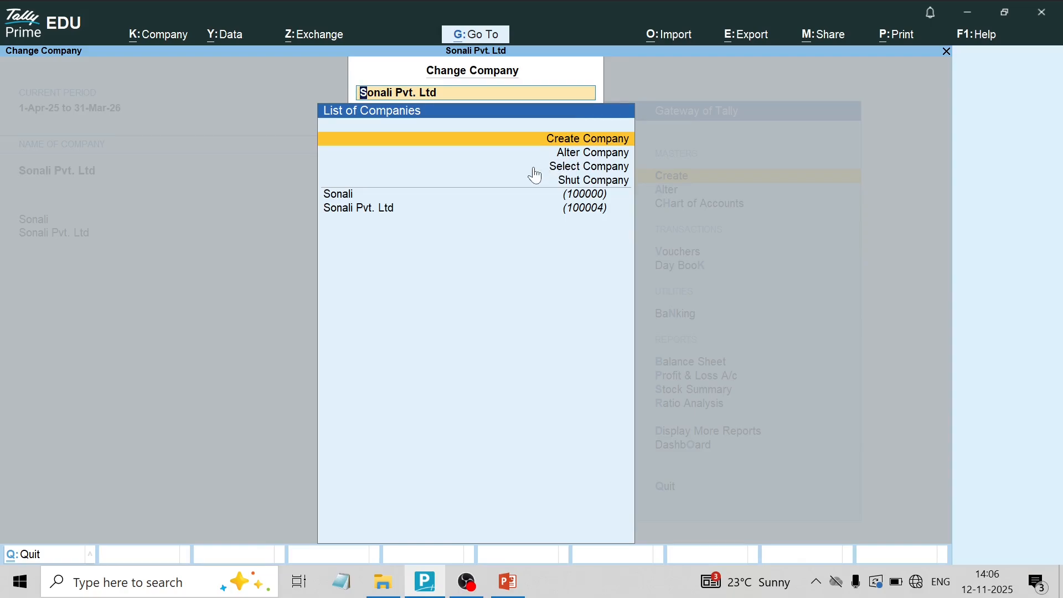
pyautogui.press('Down')
pyautogui.press('Down')
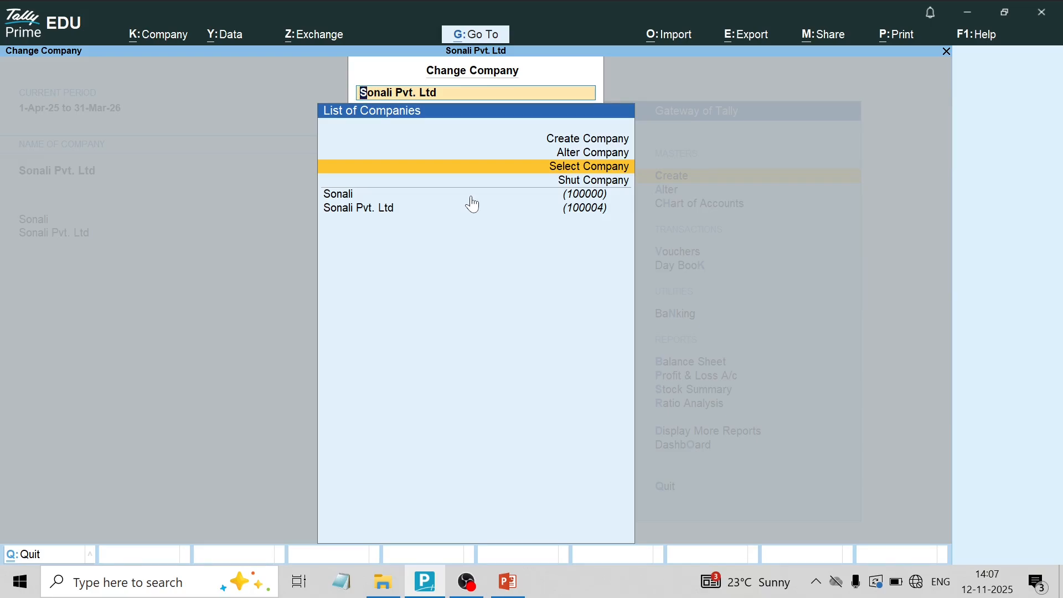
pyautogui.press('Escape')
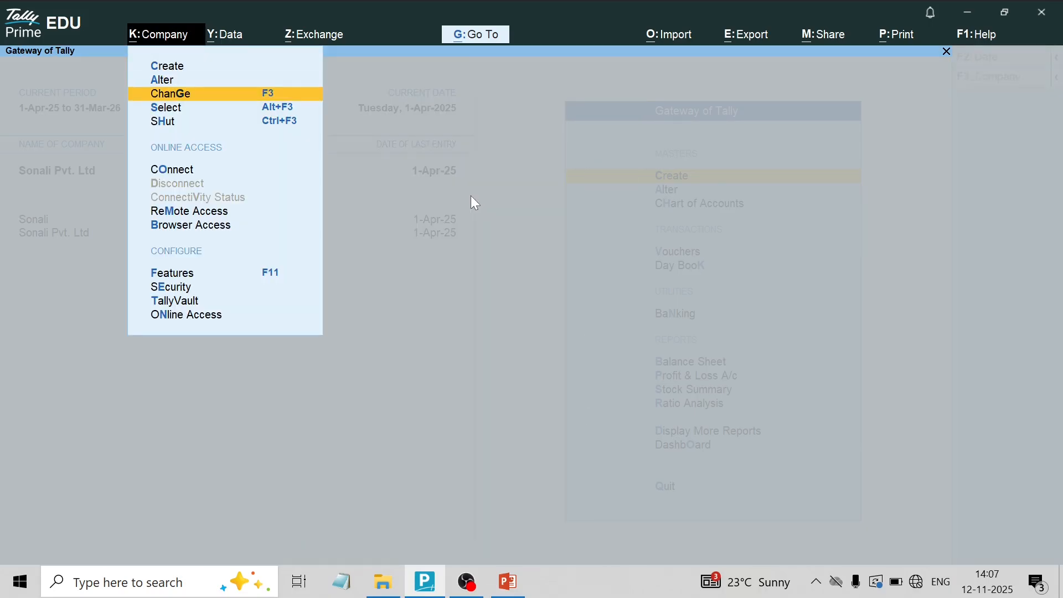
# View the companies offered by Select Company, then go back to the Company commands.
pyautogui.click(213, 102)
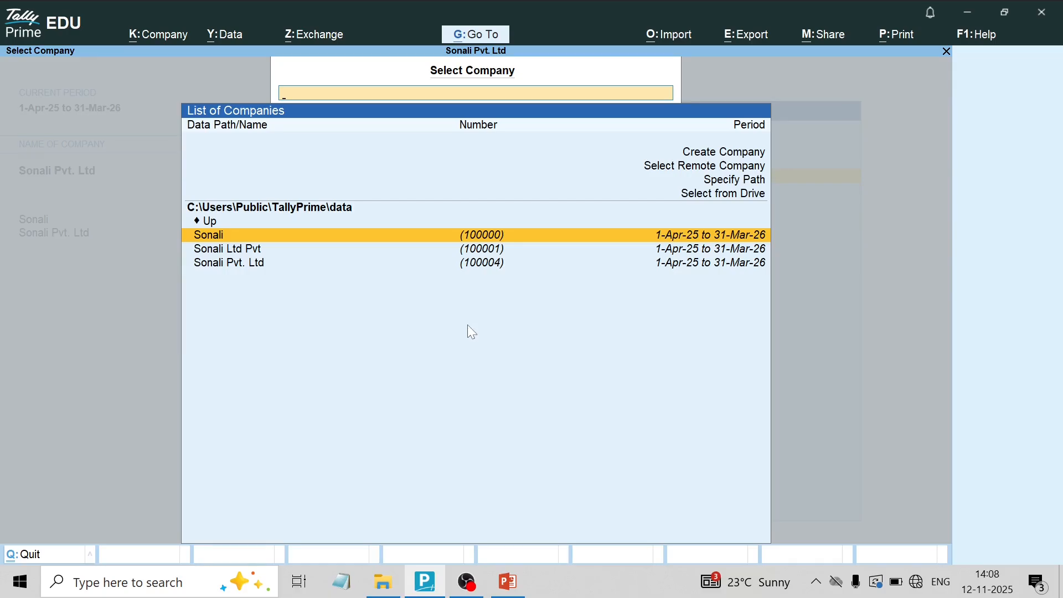
pyautogui.press('Escape')
pyautogui.click(157, 34)
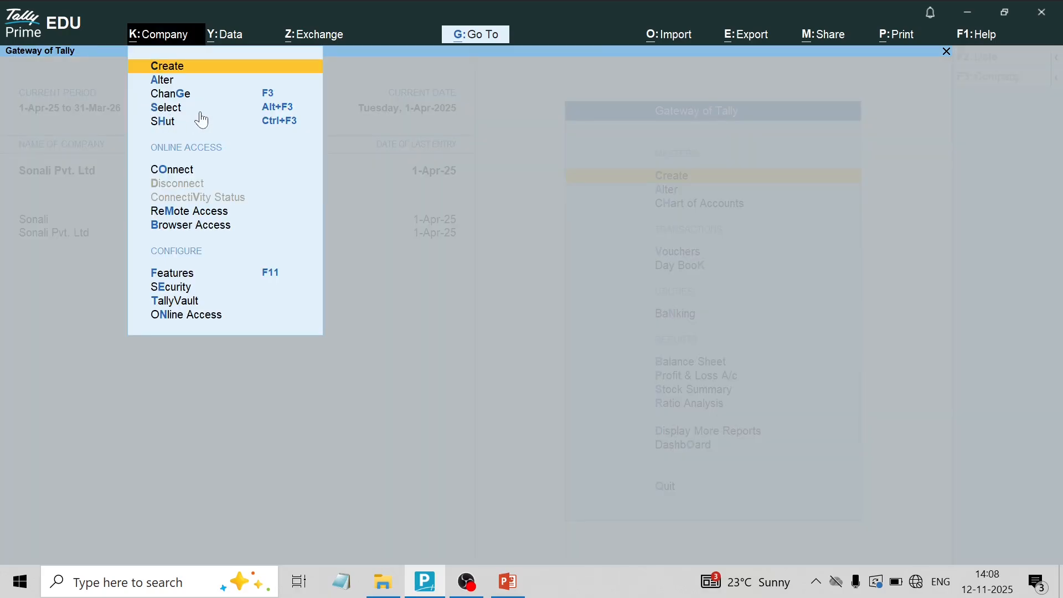
# Go through the Company commands from Select and Shut down to the online access options, stopping at Remote Access.
pyautogui.press('Down')
pyautogui.press('Down')
pyautogui.press('Down')
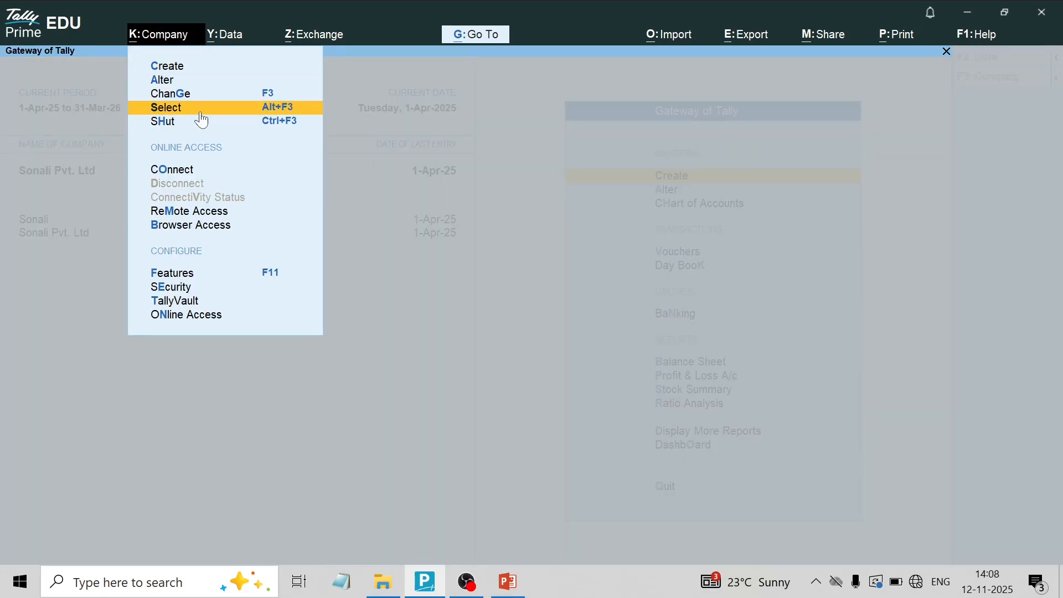
pyautogui.press('Down')
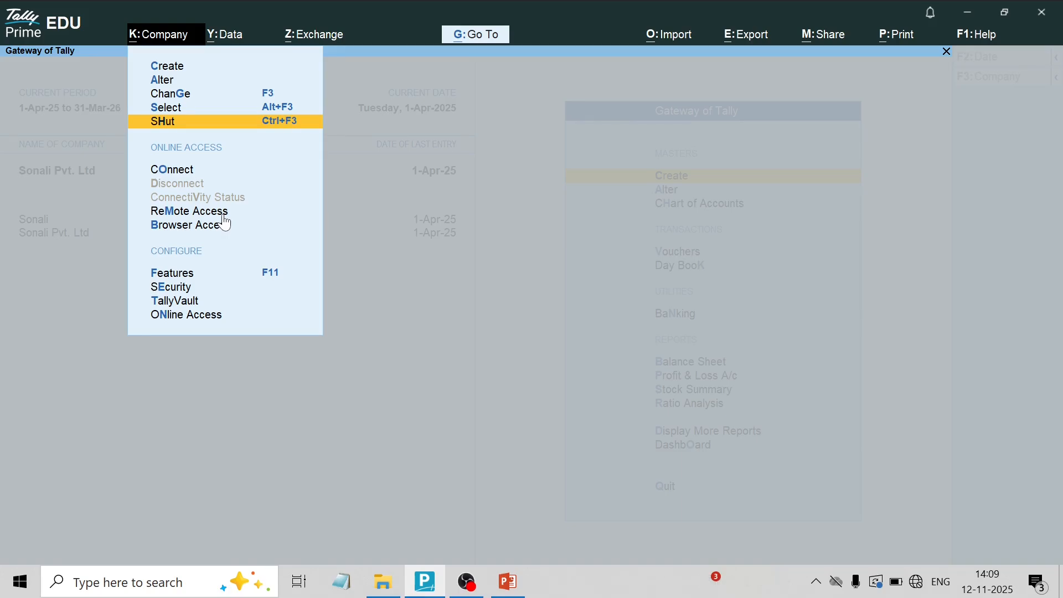
pyautogui.press('Down')
pyautogui.press('Down')
pyautogui.press('Down')
pyautogui.press('Up')
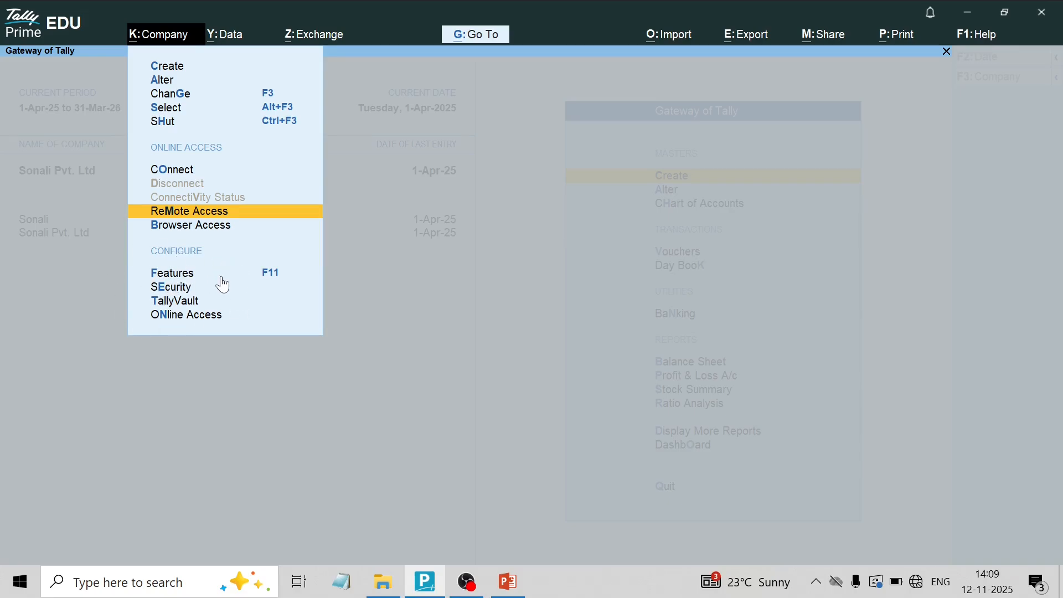
# Examine the company features of Sonali Pvt. Ltd, close them unchanged, and move on to the TallyVault option.
pyautogui.press('Down')
pyautogui.press('Down')
pyautogui.press('Down')
pyautogui.press('Up')
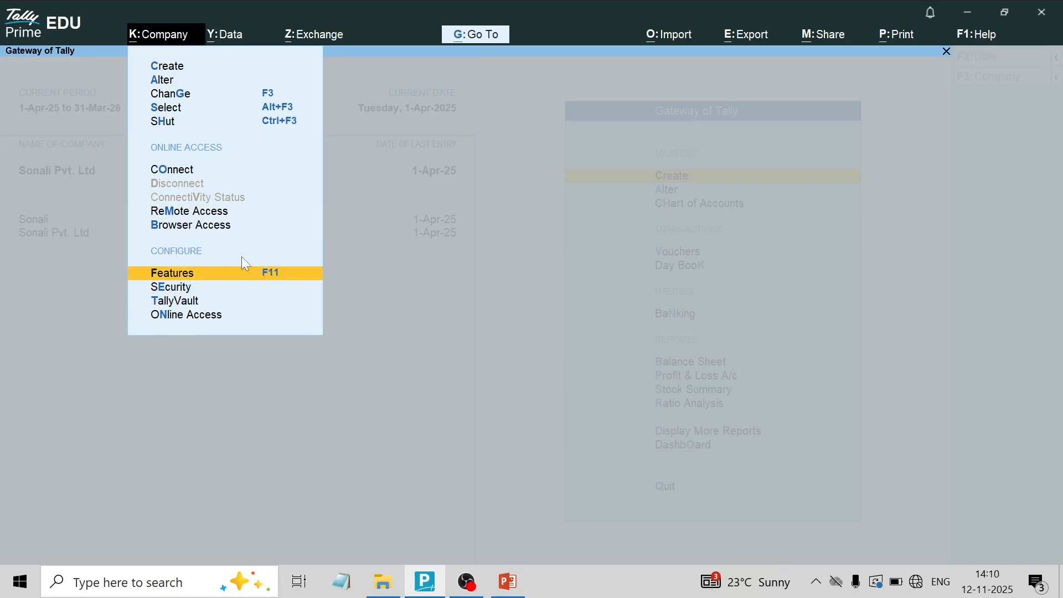
pyautogui.click(206, 277)
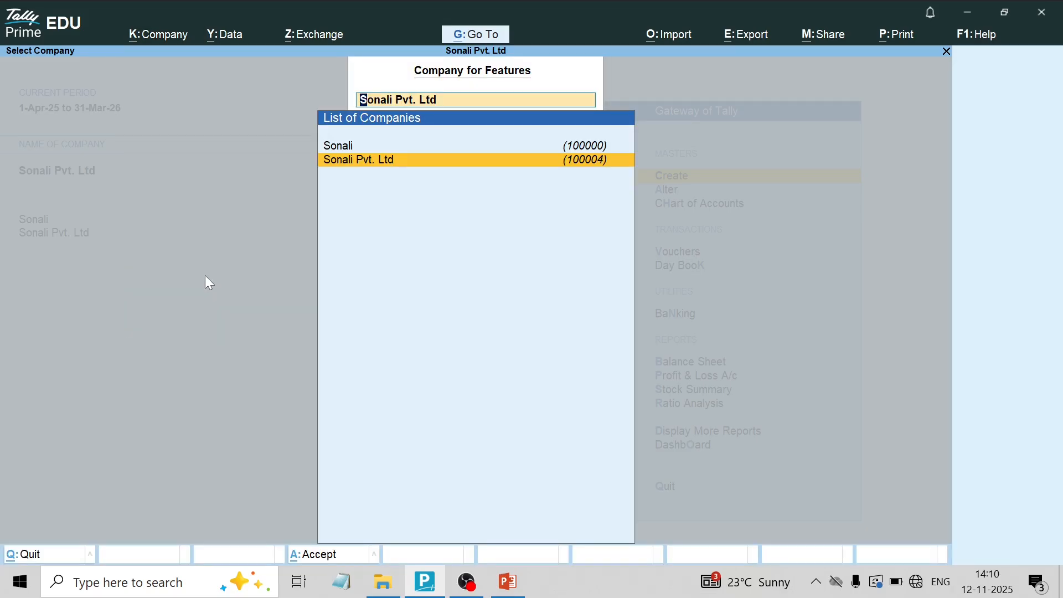
pyautogui.press('Return')
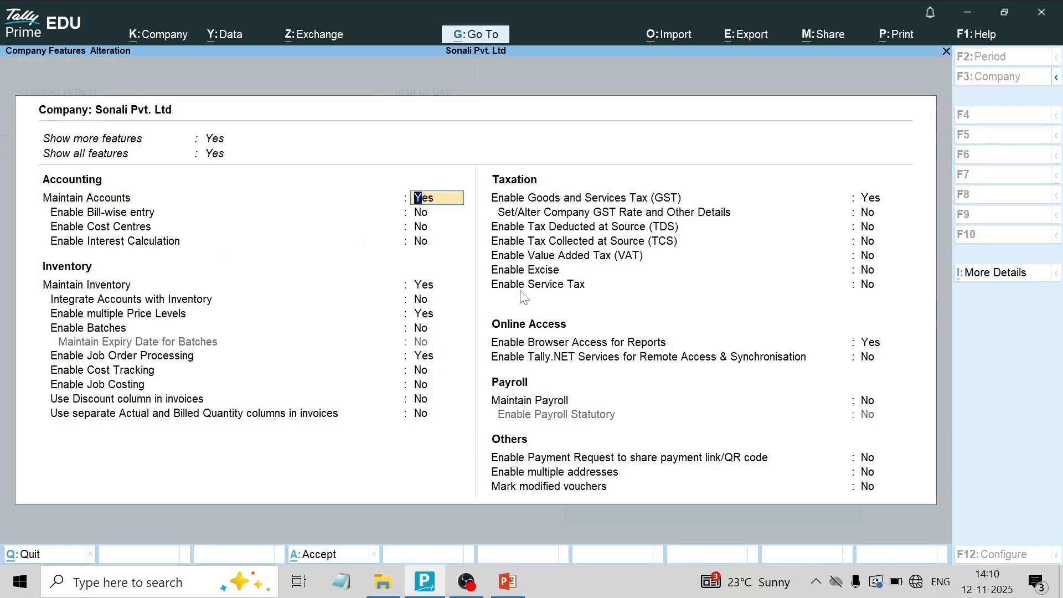
pyautogui.press('Escape')
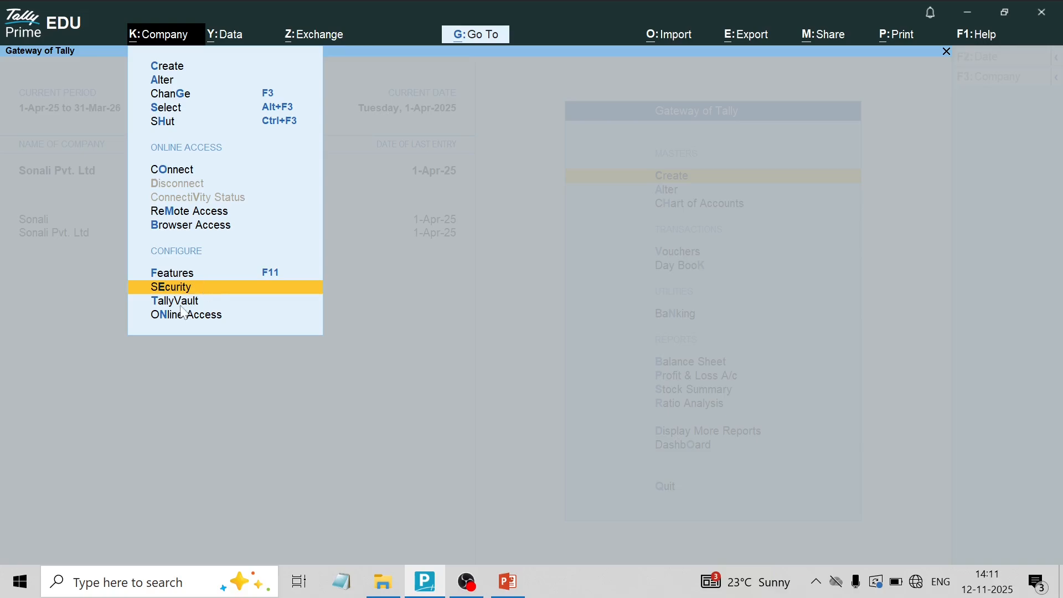
pyautogui.press('Down')
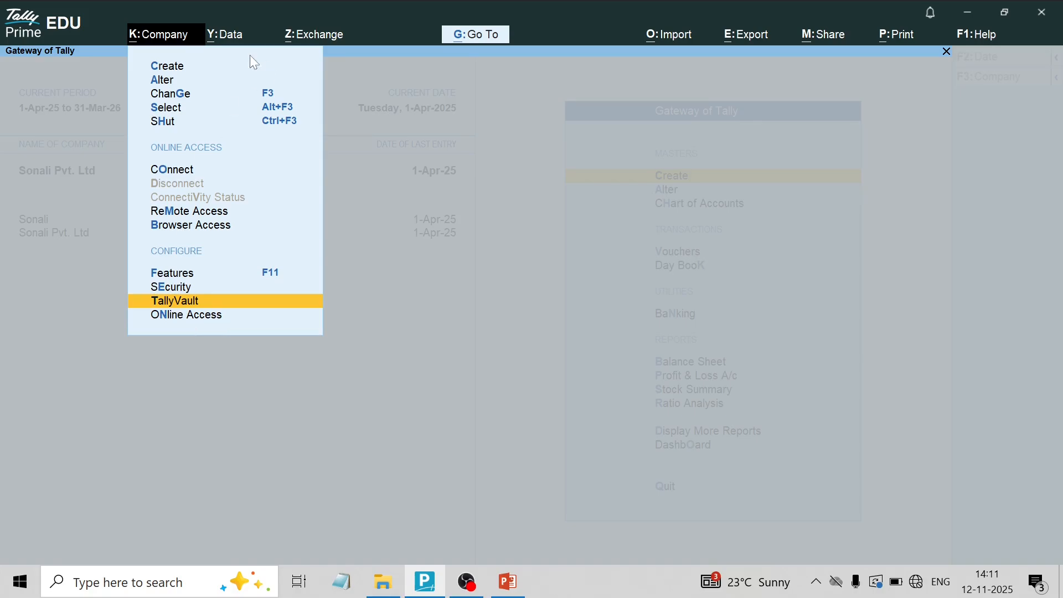
# Open the Data Path configuration, look at the company data and backup path entries, and close it.
pyautogui.click(227, 35)
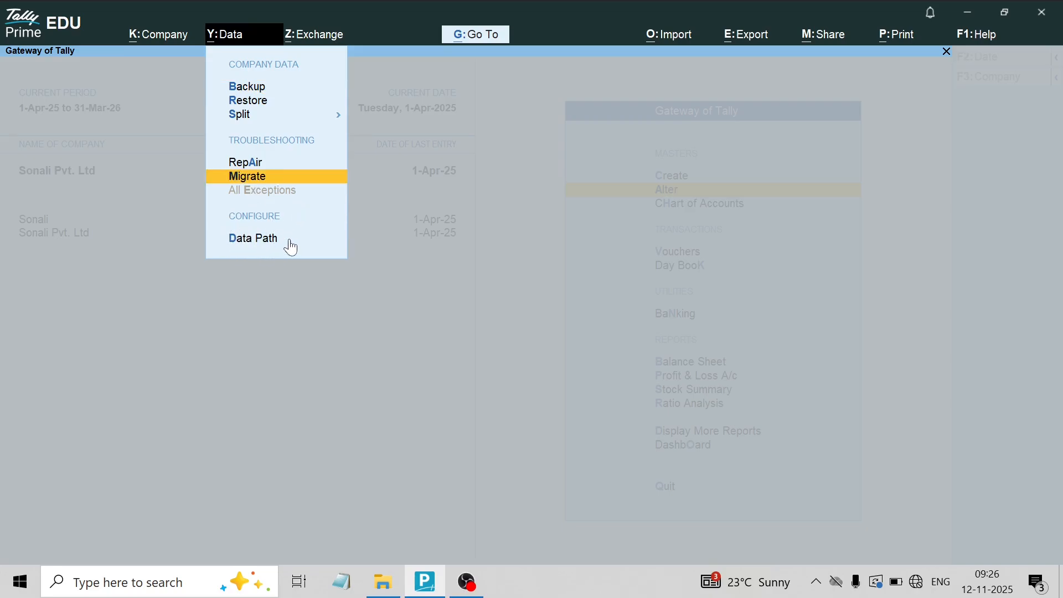
pyautogui.click(256, 239)
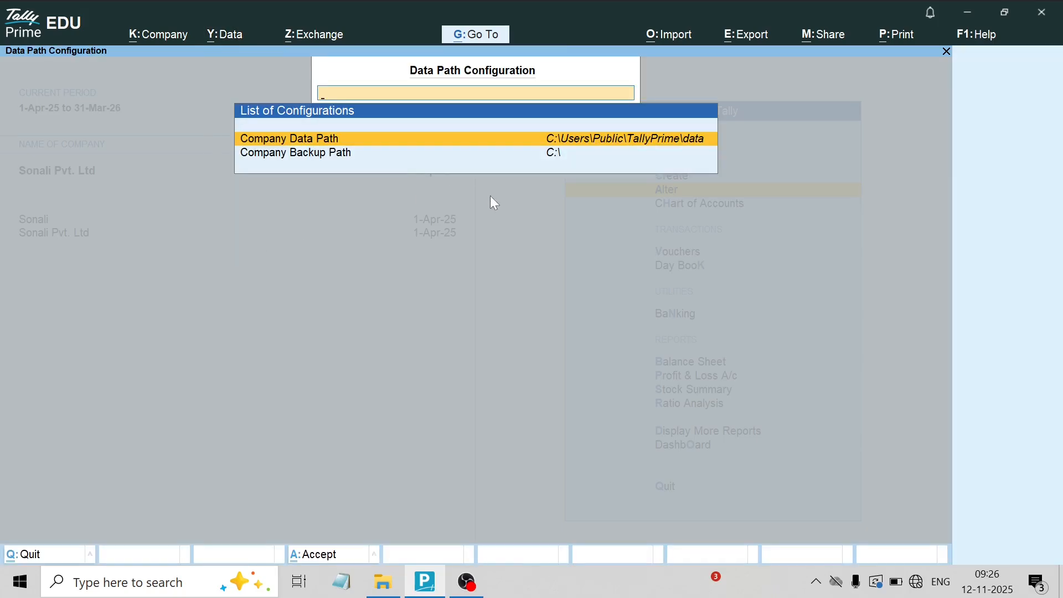
pyautogui.press('Down')
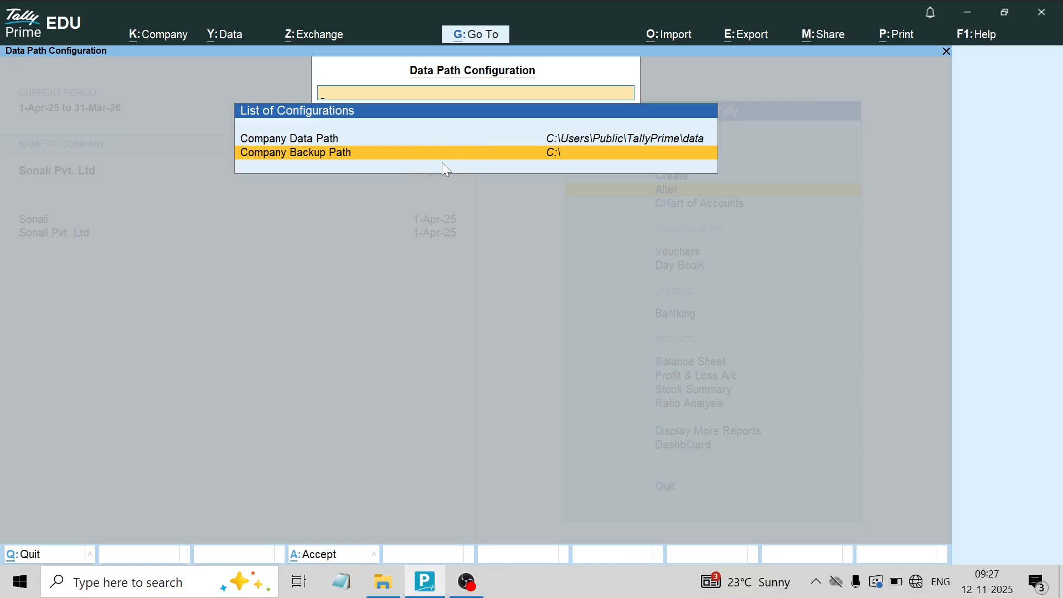
pyautogui.press('Escape')
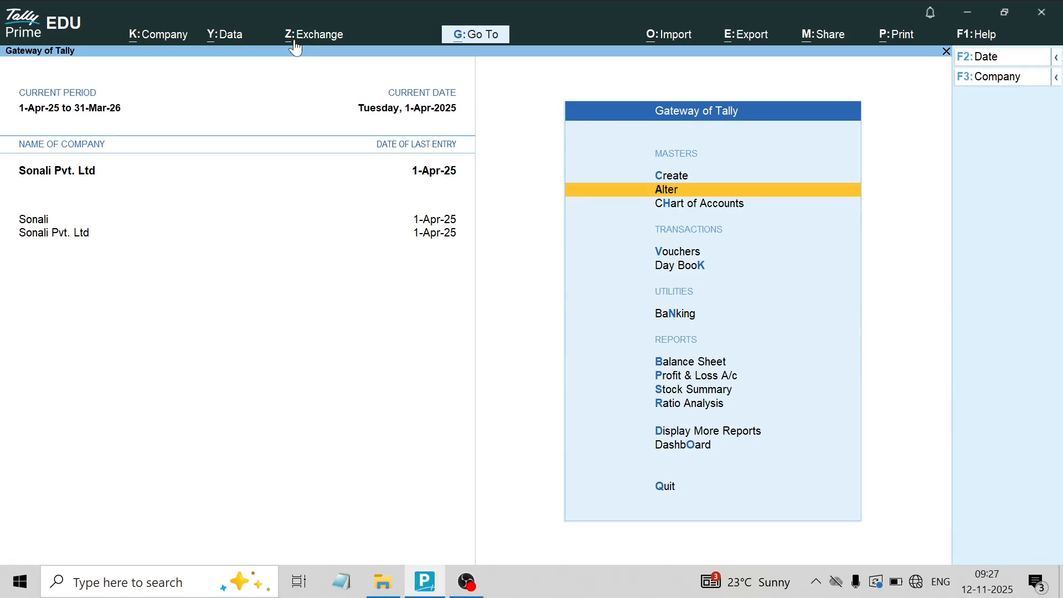
# View the GST and banking options offered under Exchange, then return to the Gateway of Tally.
pyautogui.press('alt')
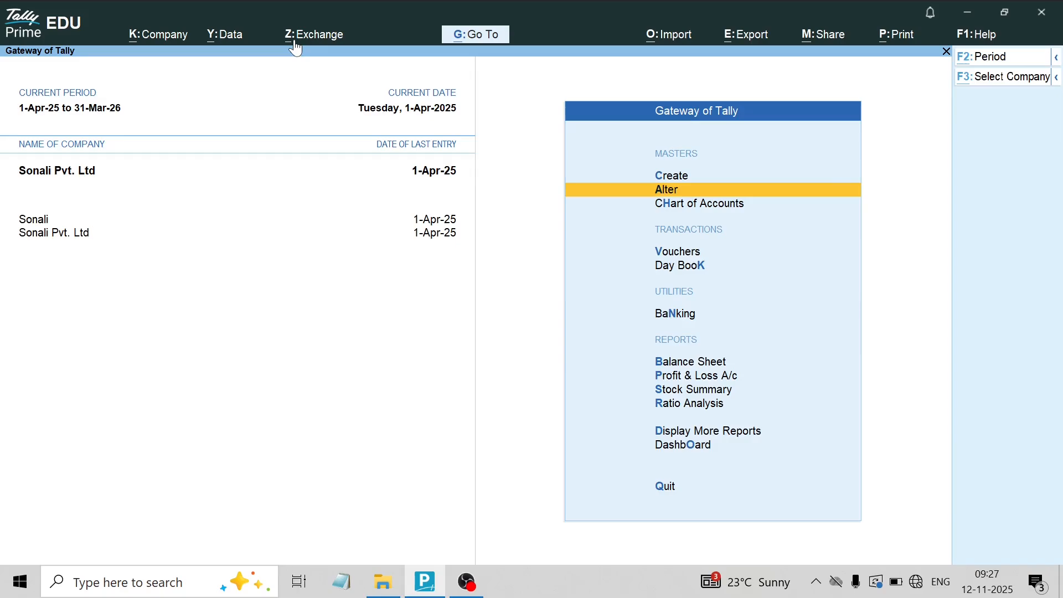
pyautogui.click(295, 43)
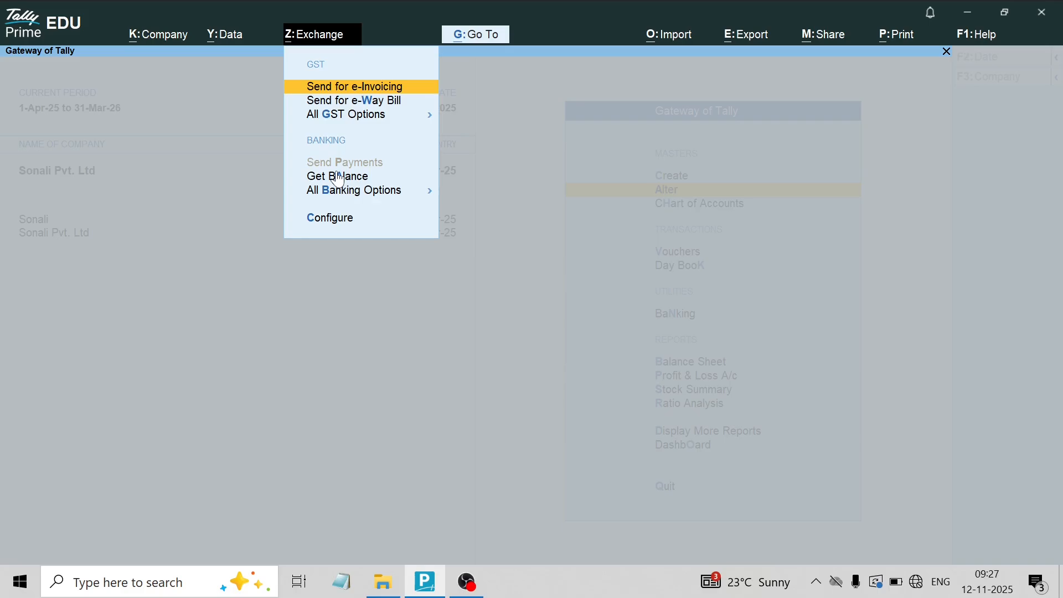
pyautogui.press('Escape')
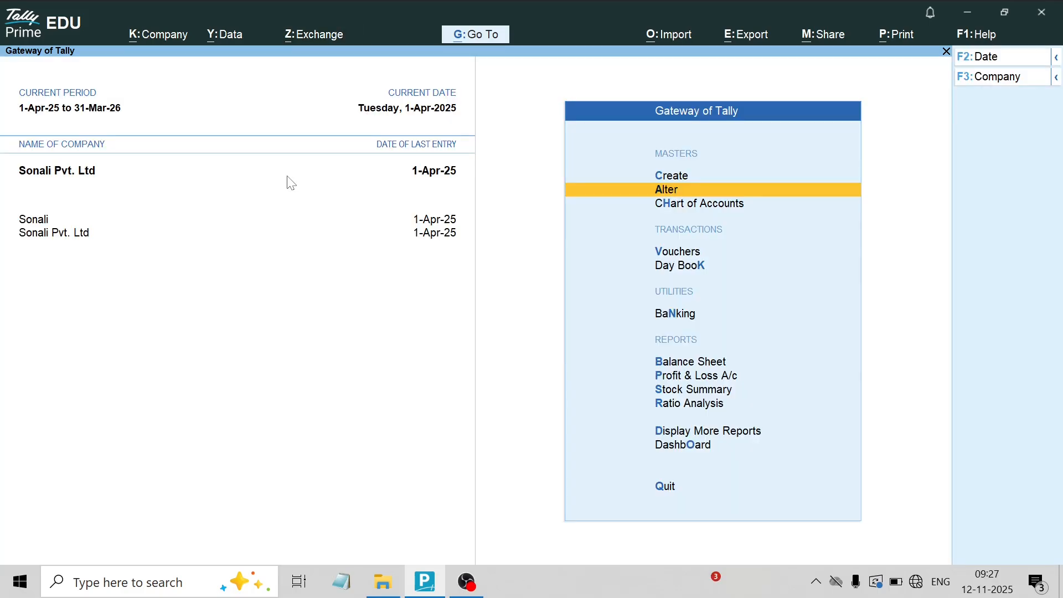